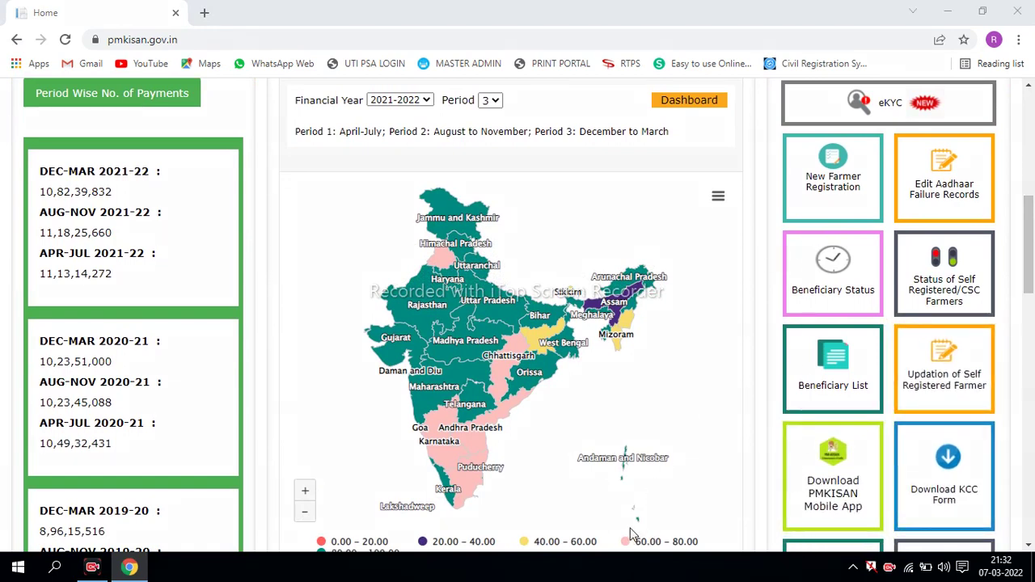
Open the Refund Online page from the farmer services on the PM-Kisan home page.
{"action": "mouse_move", "coordinate": [774, 79]}
{"action": "left_mouse_down"}
{"action": "mouse_move", "coordinate": [953, 292]}
{"action": "mouse_move", "coordinate": [993, 436]}
{"action": "mouse_move", "coordinate": [1003, 519]}
{"action": "left_mouse_up"}
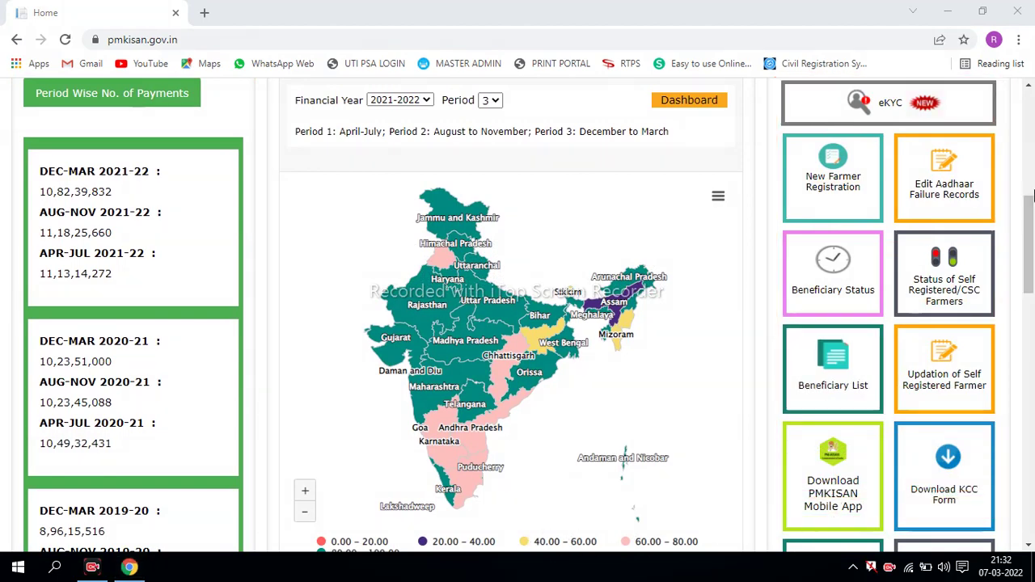
{"action": "left_click_drag", "start_coordinate": [1029, 232], "coordinate": [1031, 299]}
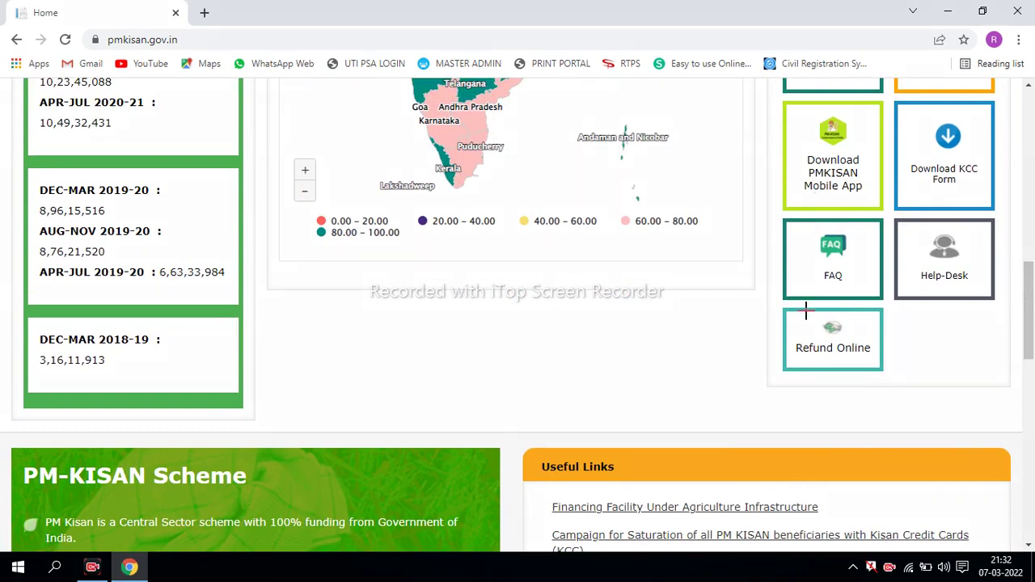
{"action": "mouse_move", "coordinate": [769, 301]}
{"action": "left_mouse_down"}
{"action": "mouse_move", "coordinate": [798, 300]}
{"action": "mouse_move", "coordinate": [860, 372]}
{"action": "mouse_move", "coordinate": [899, 387]}
{"action": "left_mouse_up"}
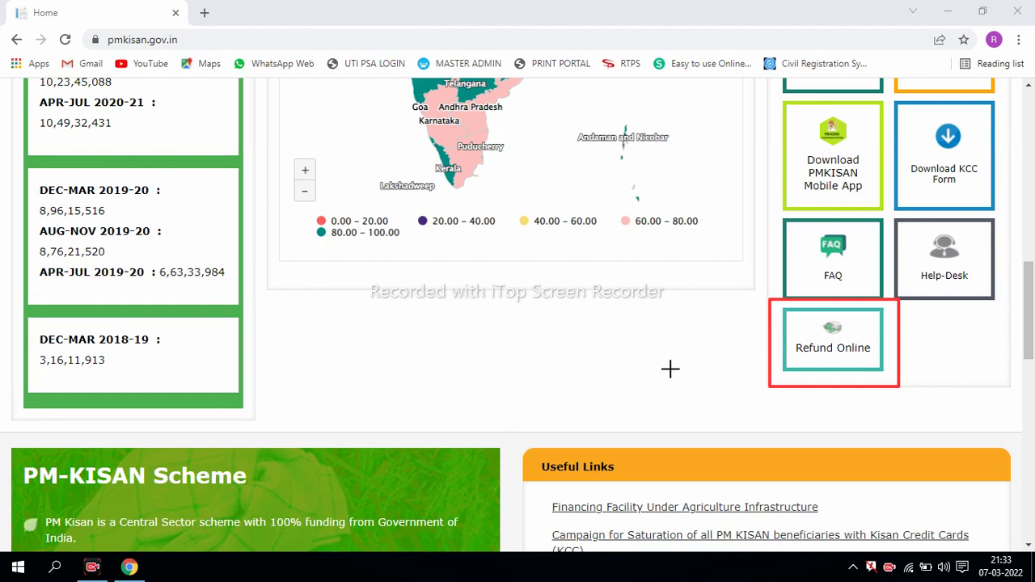
{"action": "left_click", "coordinate": [825, 338]}
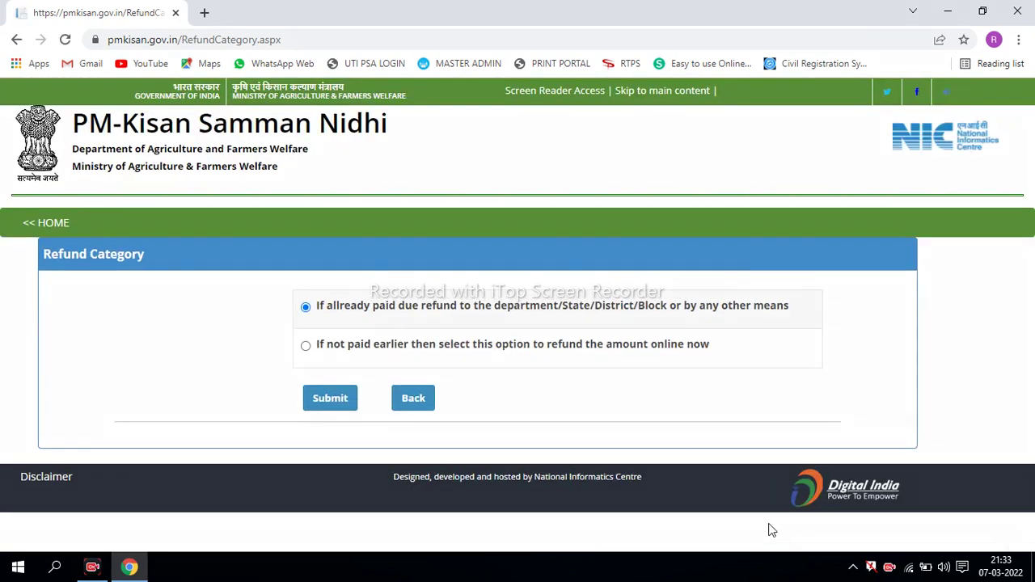
Submit the refund category "If not paid earlier then select this option to refund the amount online now".
{"action": "mouse_move", "coordinate": [276, 272]}
{"action": "left_mouse_down"}
{"action": "mouse_move", "coordinate": [392, 330]}
{"action": "mouse_move", "coordinate": [807, 333]}
{"action": "left_mouse_up"}
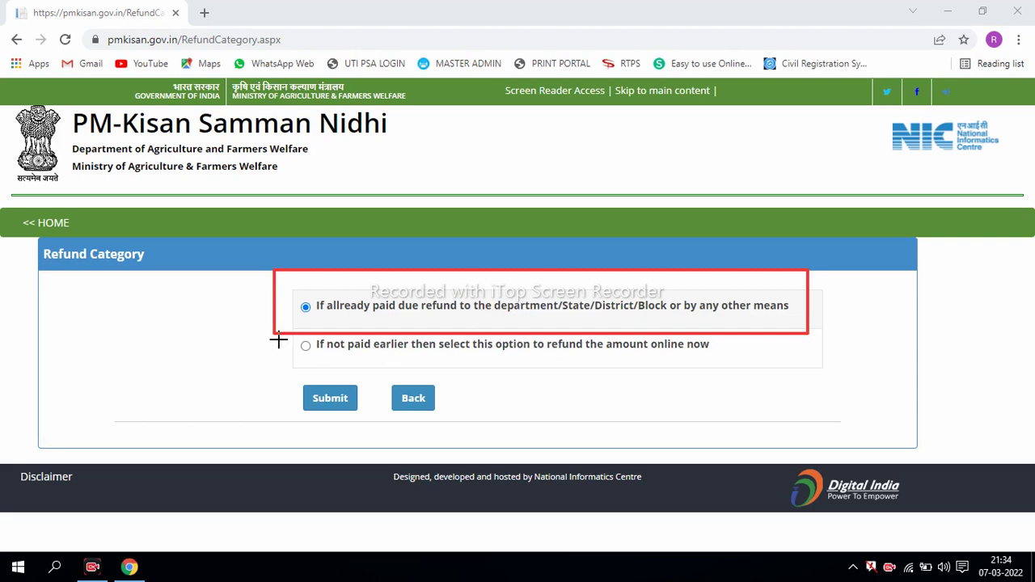
{"action": "mouse_move", "coordinate": [282, 331]}
{"action": "left_mouse_down"}
{"action": "mouse_move", "coordinate": [392, 387]}
{"action": "mouse_move", "coordinate": [734, 378]}
{"action": "left_mouse_up"}
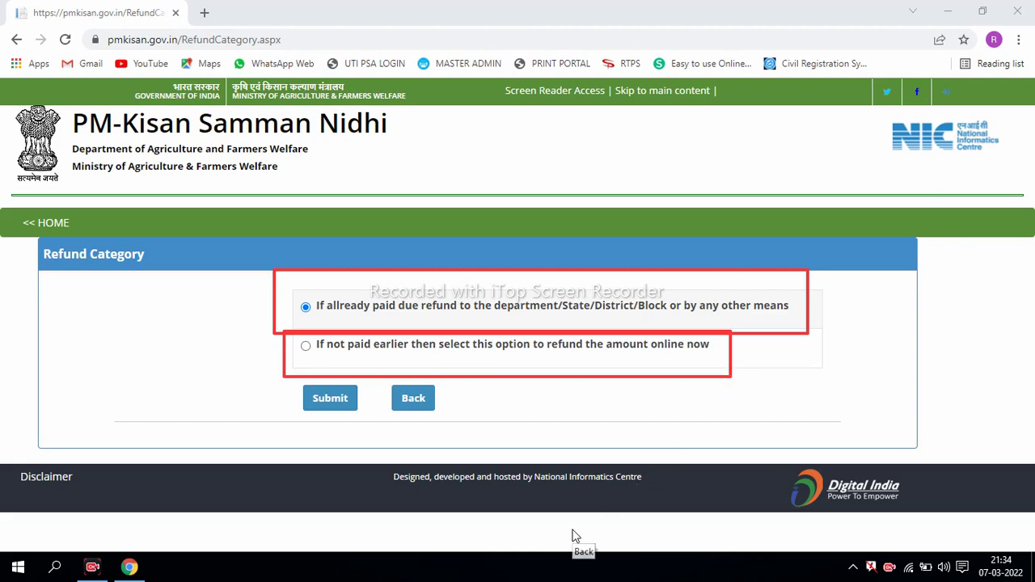
{"action": "left_click", "coordinate": [307, 348]}
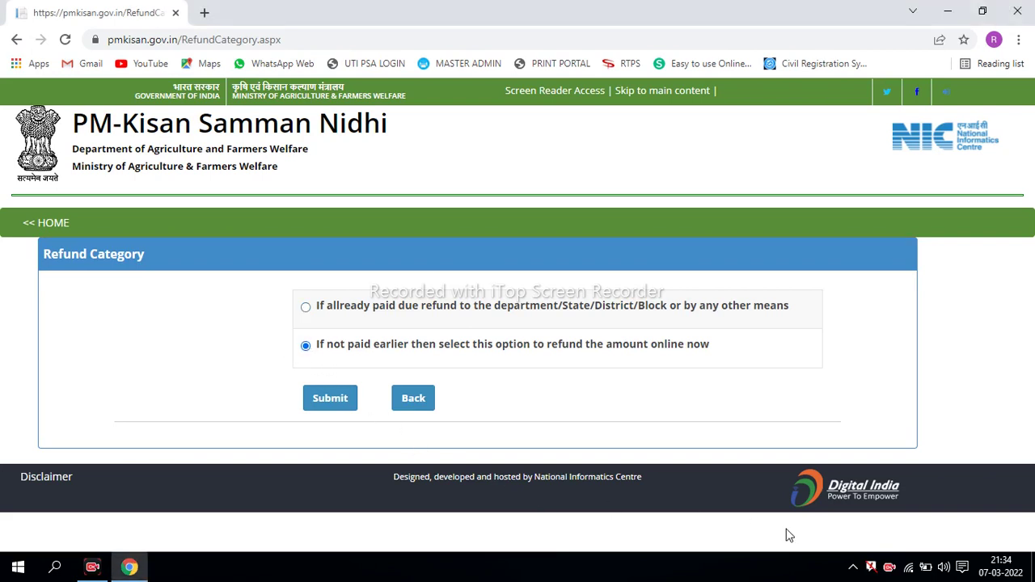
{"action": "mouse_move", "coordinate": [290, 319]}
{"action": "left_mouse_down"}
{"action": "mouse_move", "coordinate": [363, 351]}
{"action": "mouse_move", "coordinate": [730, 373]}
{"action": "left_mouse_up"}
{"action": "mouse_move", "coordinate": [285, 381]}
{"action": "left_mouse_down"}
{"action": "mouse_move", "coordinate": [359, 407]}
{"action": "mouse_move", "coordinate": [365, 425]}
{"action": "left_mouse_up"}
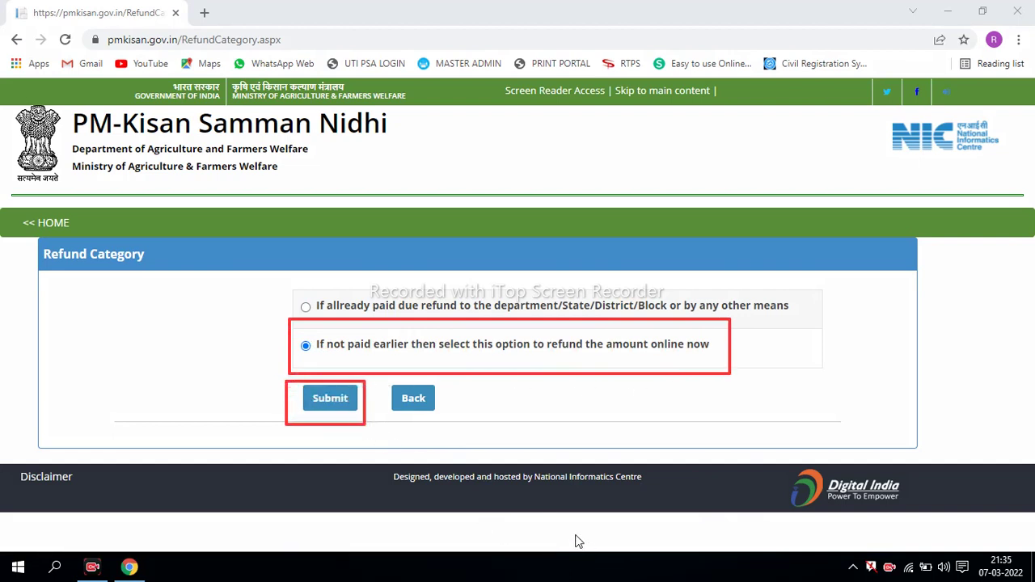
{"action": "left_click", "coordinate": [330, 402]}
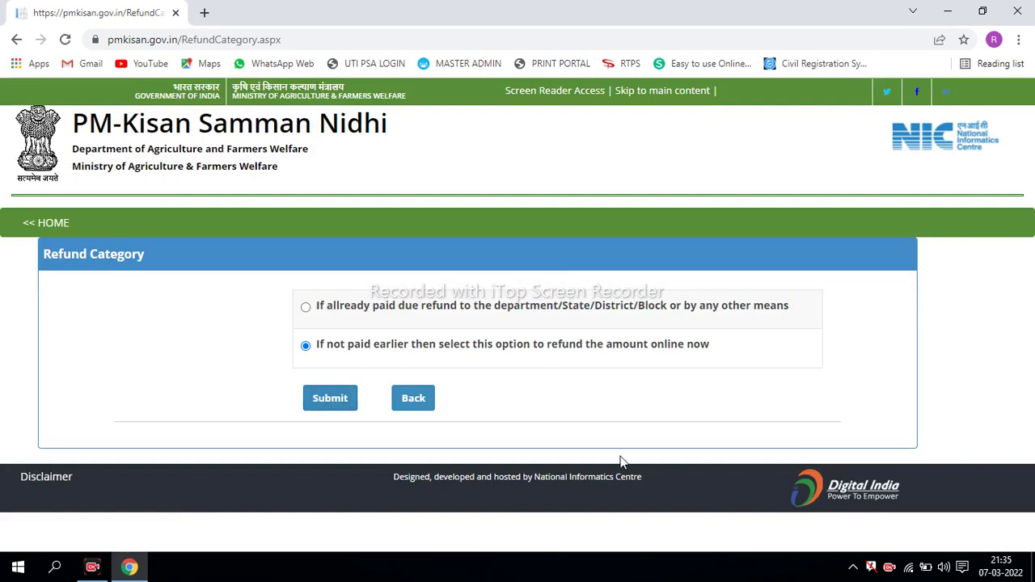
Submit the refund category for dues already paid to the department/State/District/Block or by any other means.
{"action": "left_click", "coordinate": [306, 306]}
{"action": "mouse_move", "coordinate": [290, 332]}
{"action": "left_mouse_down"}
{"action": "mouse_move", "coordinate": [610, 385]}
{"action": "mouse_move", "coordinate": [740, 388]}
{"action": "mouse_move", "coordinate": [746, 373]}
{"action": "left_mouse_up"}
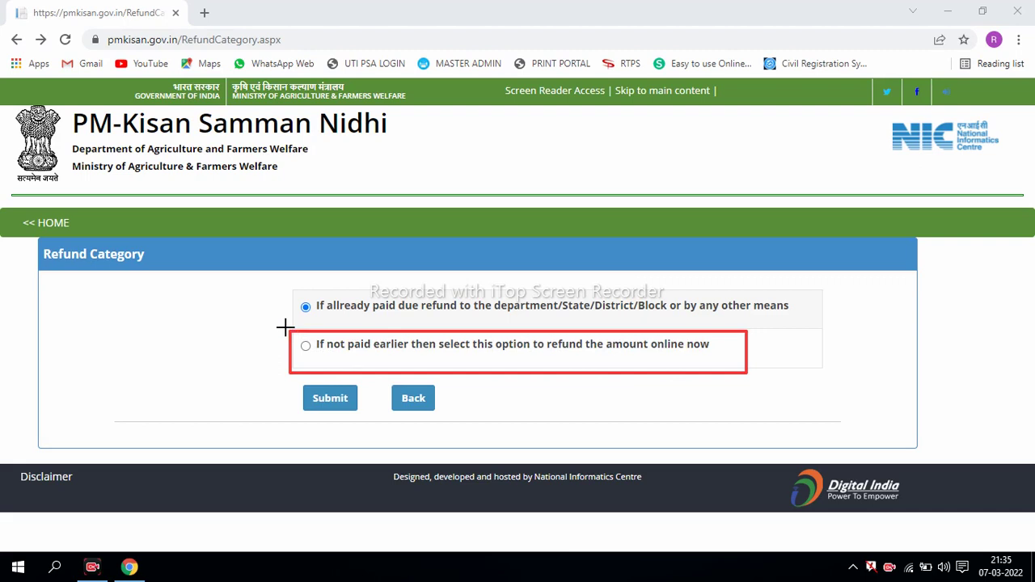
{"action": "mouse_move", "coordinate": [285, 327]}
{"action": "left_mouse_down"}
{"action": "mouse_move", "coordinate": [370, 351]}
{"action": "mouse_move", "coordinate": [710, 356]}
{"action": "left_mouse_up"}
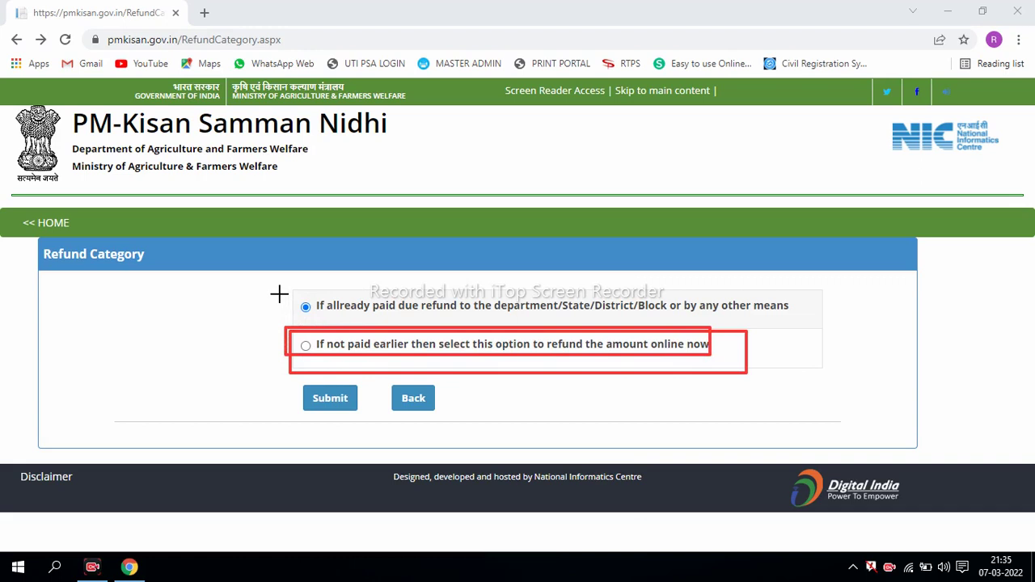
{"action": "mouse_move", "coordinate": [278, 295]}
{"action": "left_mouse_down"}
{"action": "mouse_move", "coordinate": [380, 327]}
{"action": "mouse_move", "coordinate": [762, 309]}
{"action": "mouse_move", "coordinate": [804, 317]}
{"action": "left_mouse_up"}
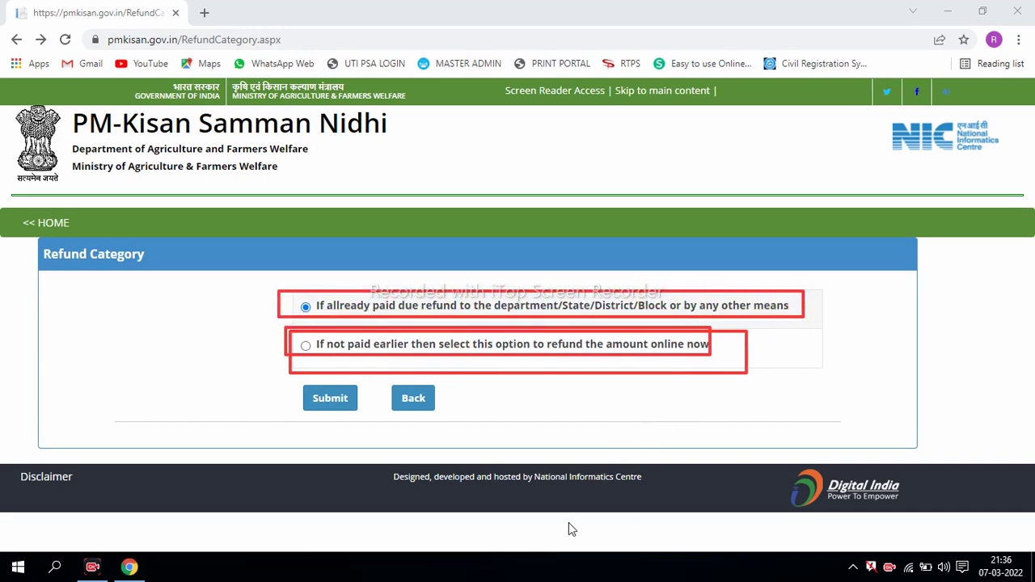
{"action": "left_click", "coordinate": [331, 409]}
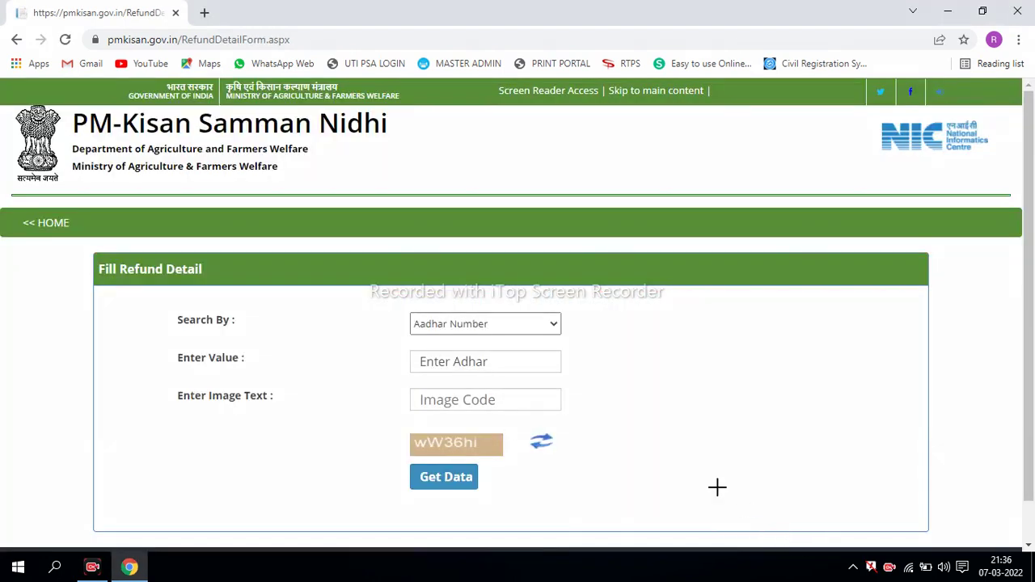
Set the refund detail search criterion to Account Number and activate its value field.
{"action": "mouse_move", "coordinate": [389, 304]}
{"action": "left_mouse_down"}
{"action": "mouse_move", "coordinate": [512, 337]}
{"action": "mouse_move", "coordinate": [604, 338]}
{"action": "left_mouse_up"}
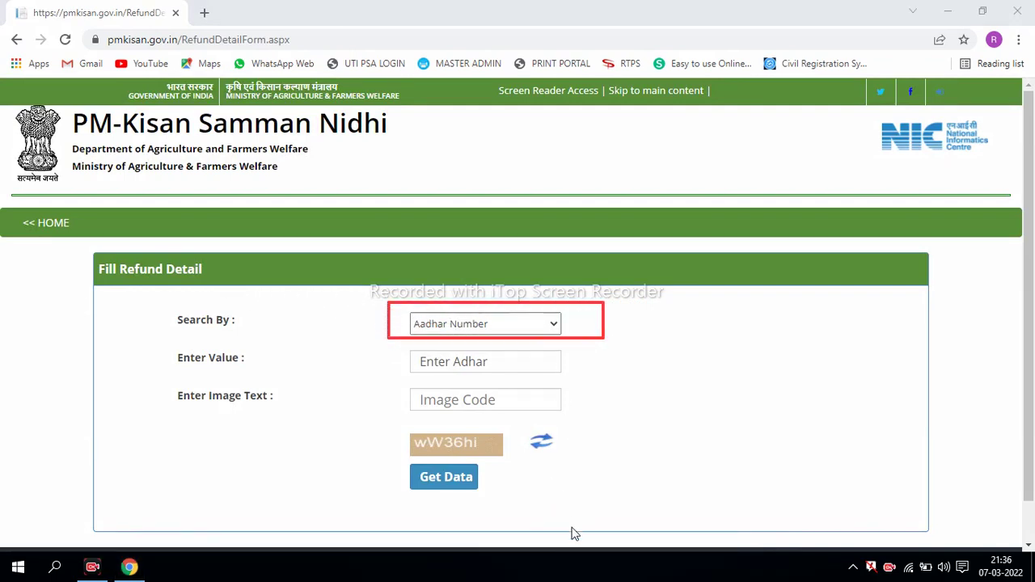
{"action": "left_click", "coordinate": [536, 326]}
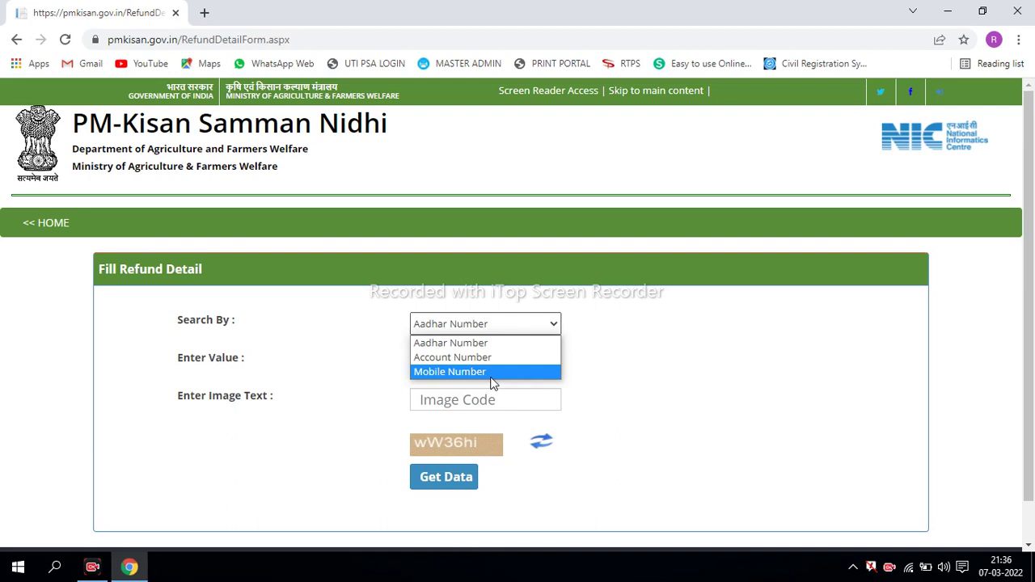
{"action": "left_click", "coordinate": [401, 375]}
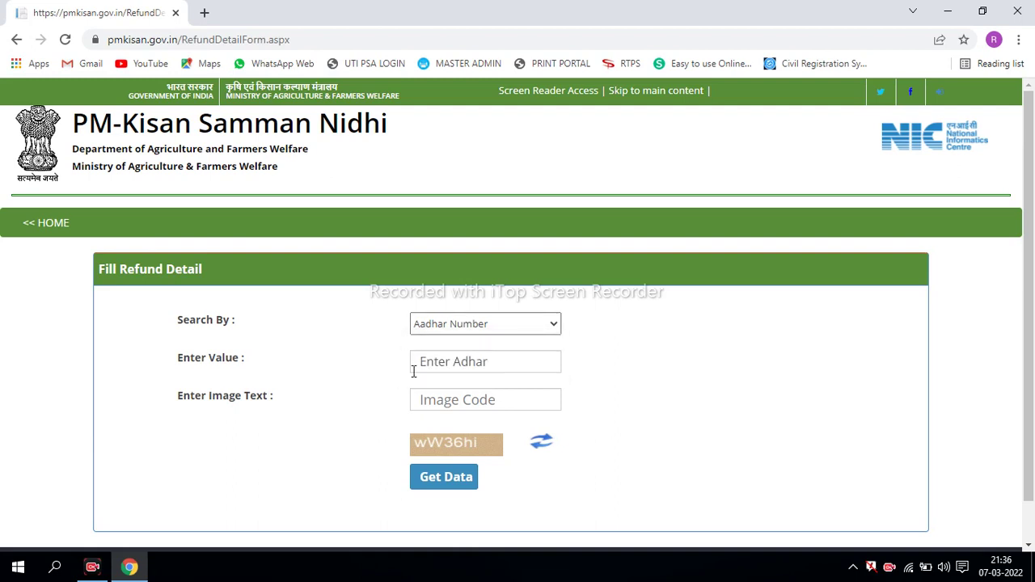
{"action": "left_click", "coordinate": [429, 364]}
{"action": "left_click", "coordinate": [461, 325]}
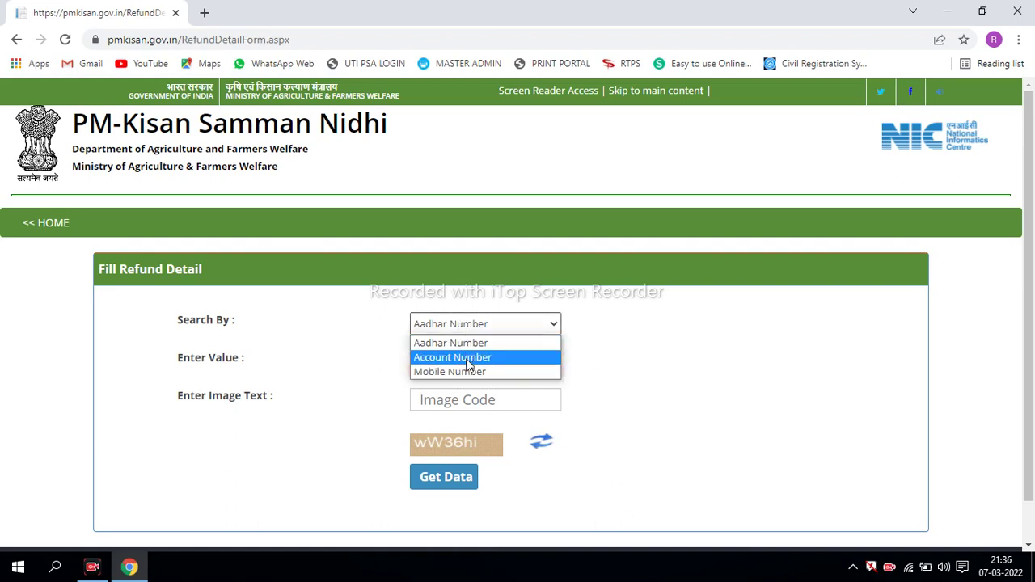
{"action": "left_click", "coordinate": [467, 358]}
{"action": "left_click", "coordinate": [471, 364]}
Set the refund detail search criterion to Mobile Number and activate its value and image text fields.
{"action": "left_click", "coordinate": [487, 324]}
{"action": "left_click", "coordinate": [483, 372]}
{"action": "left_click", "coordinate": [477, 365]}
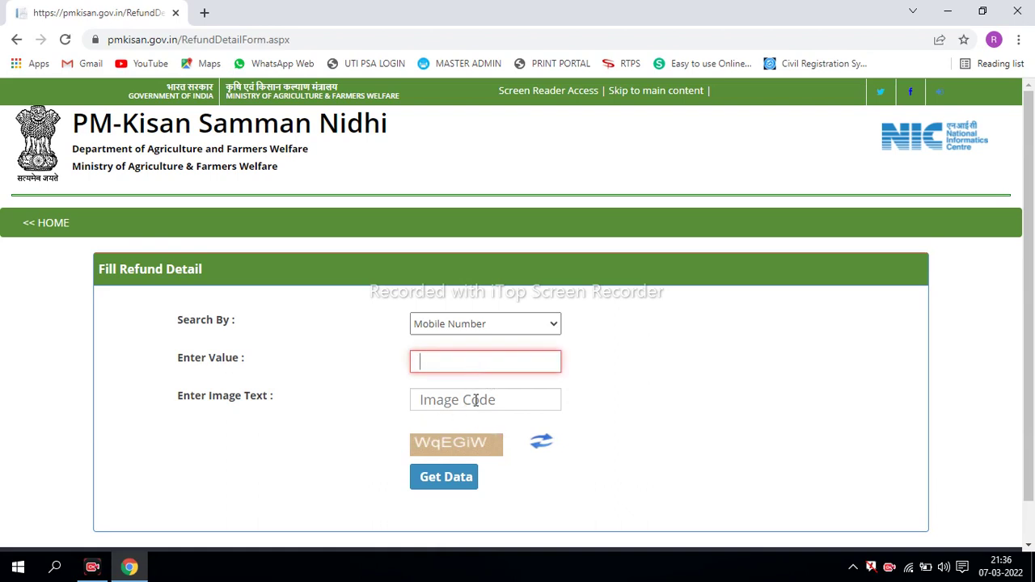
{"action": "left_click", "coordinate": [475, 400]}
{"action": "mouse_move", "coordinate": [404, 426]}
{"action": "left_mouse_down"}
{"action": "mouse_move", "coordinate": [471, 458]}
{"action": "mouse_move", "coordinate": [513, 457]}
{"action": "left_mouse_up"}
{"action": "left_click_drag", "start_coordinate": [398, 380], "coordinate": [578, 412]}
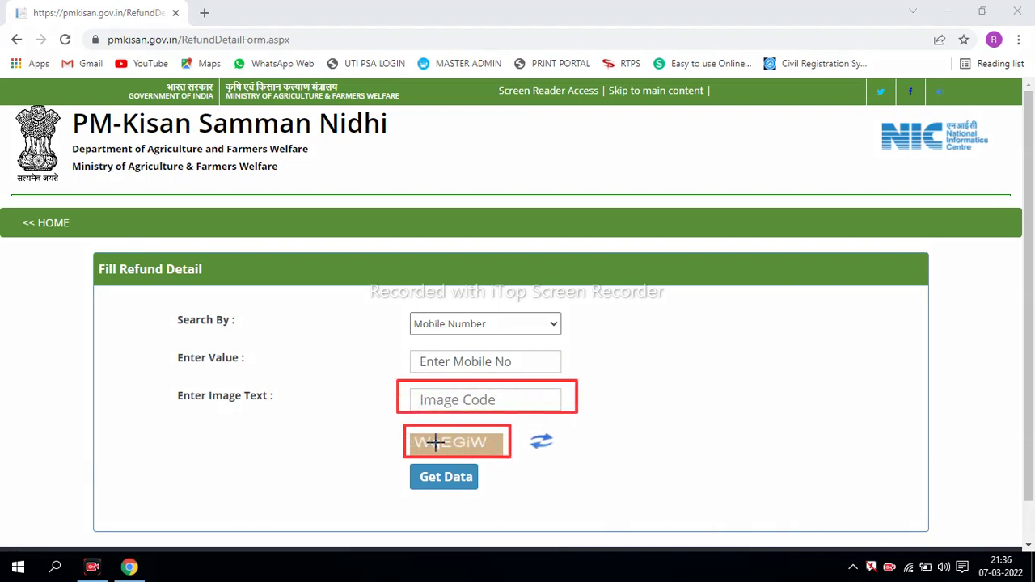
{"action": "left_click_drag", "start_coordinate": [530, 426], "coordinate": [565, 451]}
{"action": "left_click_drag", "start_coordinate": [395, 462], "coordinate": [486, 496]}
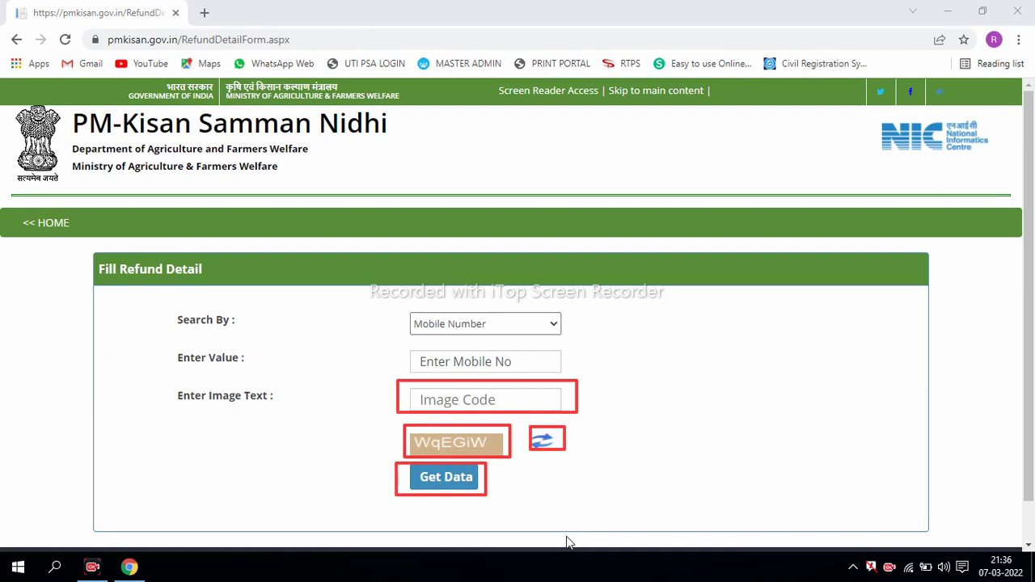
{"action": "key", "text": "Escape"}
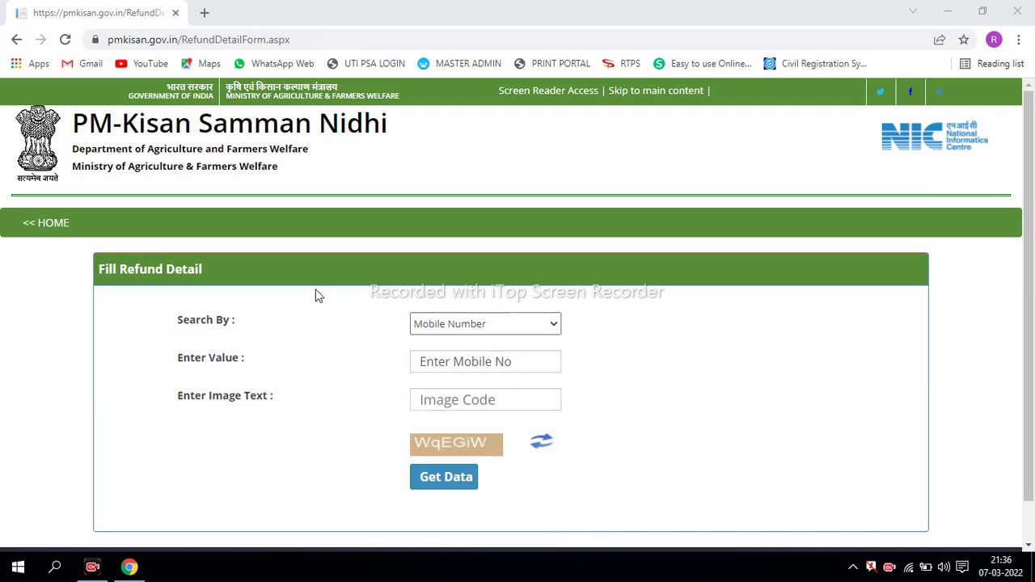
{"action": "mouse_move", "coordinate": [296, 277]}
{"action": "left_mouse_down"}
{"action": "mouse_move", "coordinate": [377, 332]}
{"action": "mouse_move", "coordinate": [687, 499]}
{"action": "mouse_move", "coordinate": [719, 503]}
{"action": "left_mouse_up"}
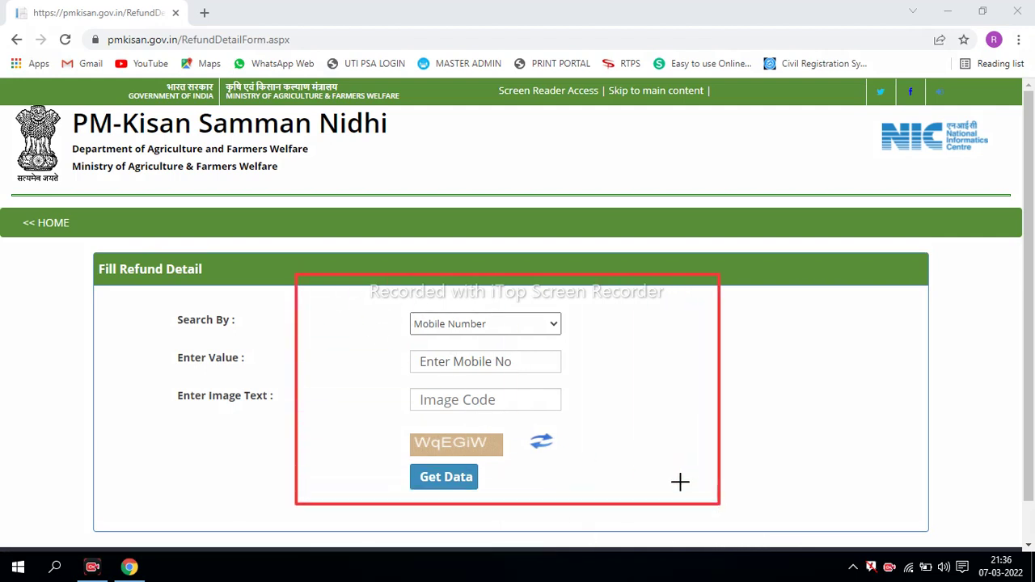
{"action": "left_click_drag", "start_coordinate": [383, 312], "coordinate": [624, 493]}
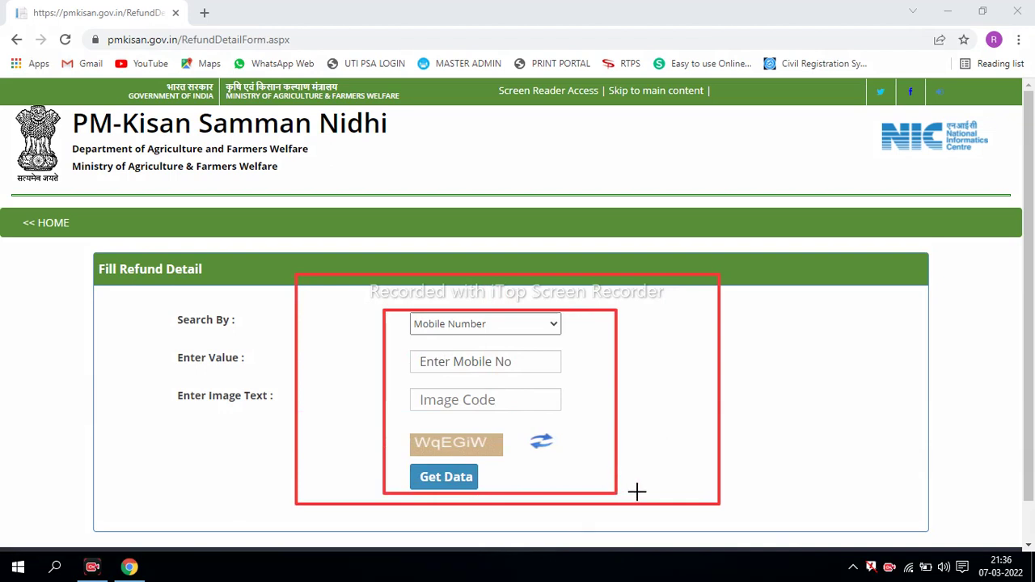